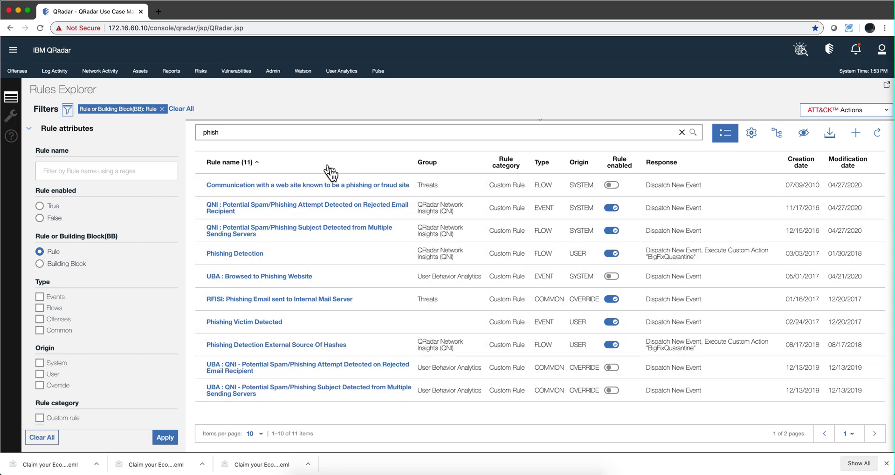
Show QRadar's All Offenses list, with offense 1543 and its 59 events
left_click(21, 72)
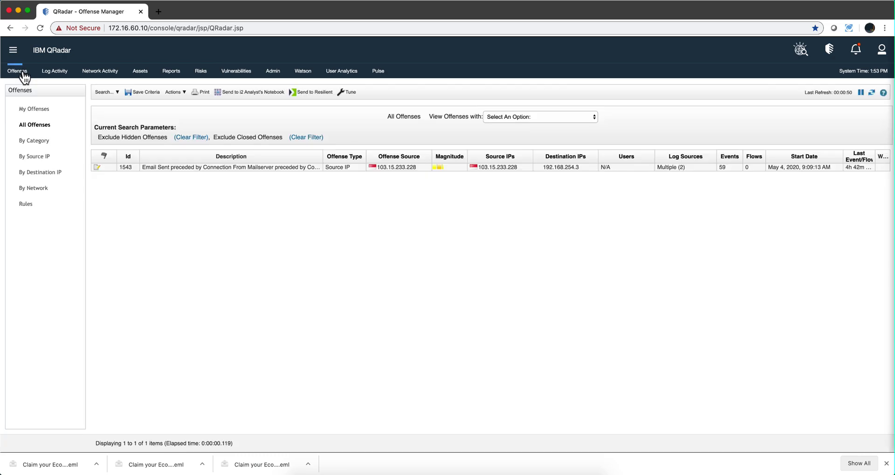
Open the Offense Summary for offense 1543 with its source IP and Singapore location
left_click(195, 167)
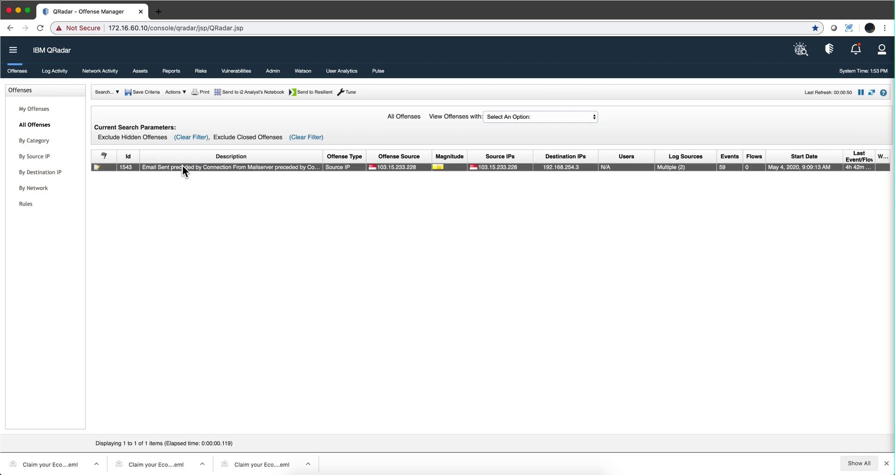
double_click(183, 167)
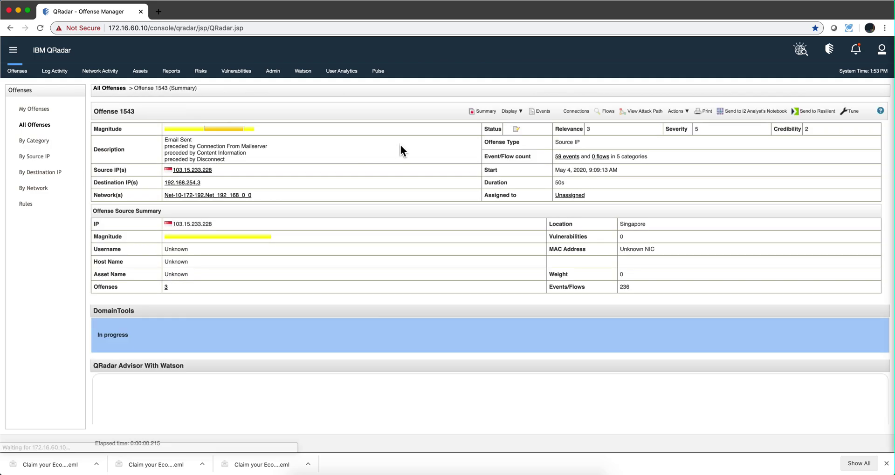
left_click(568, 157)
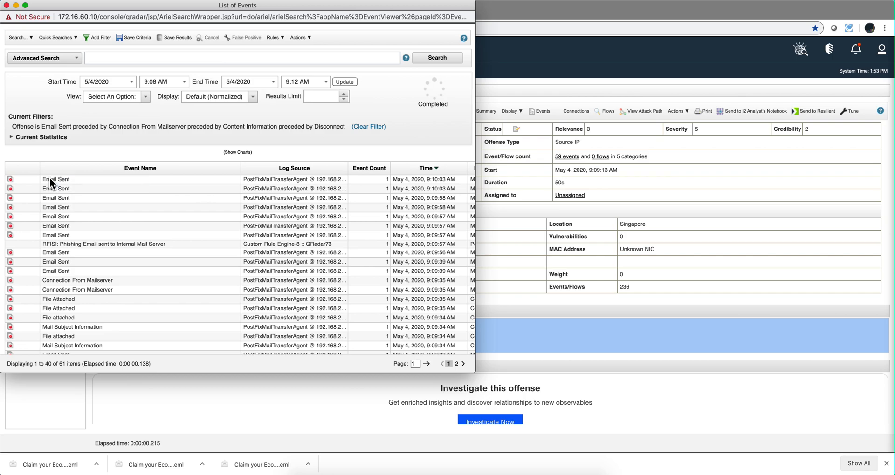
left_click(50, 178)
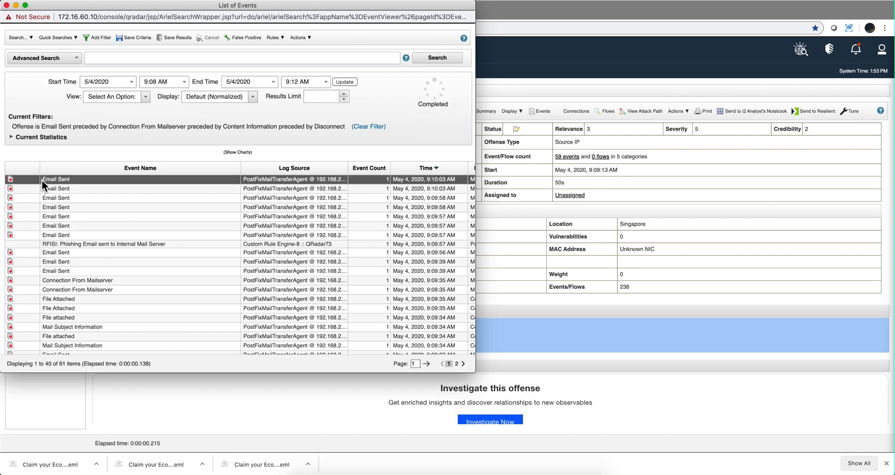
double_click(41, 180)
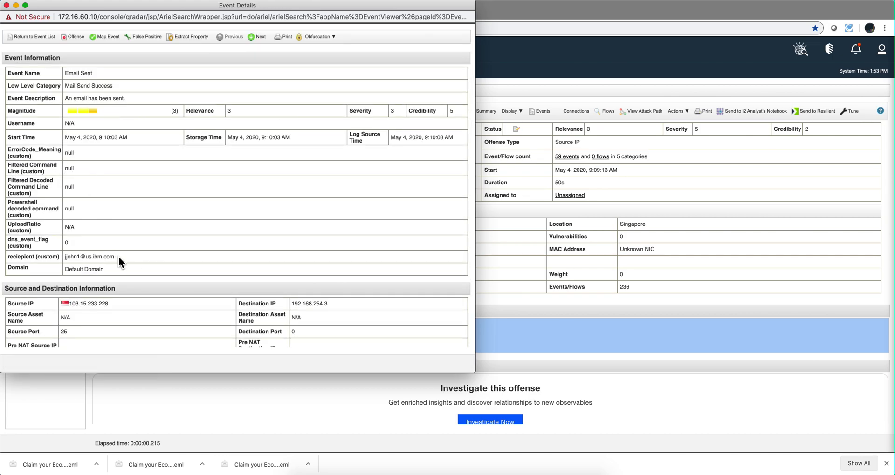
left_click_drag(116, 257, 64, 257)
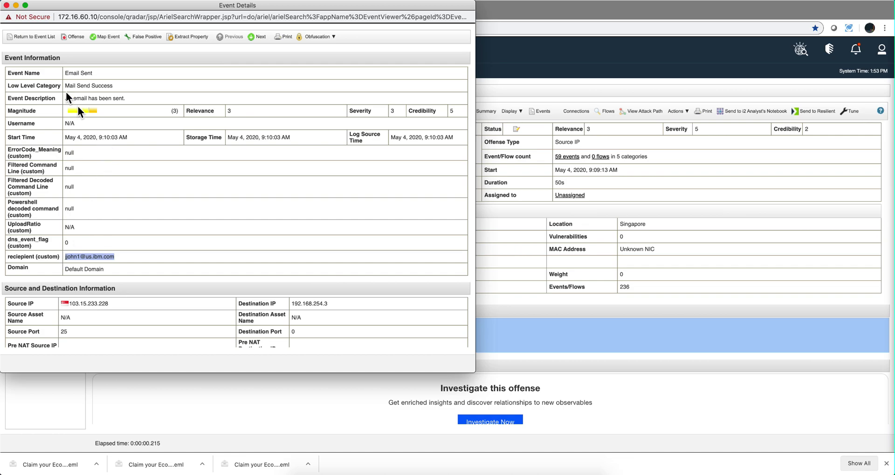
left_click(6, 6)
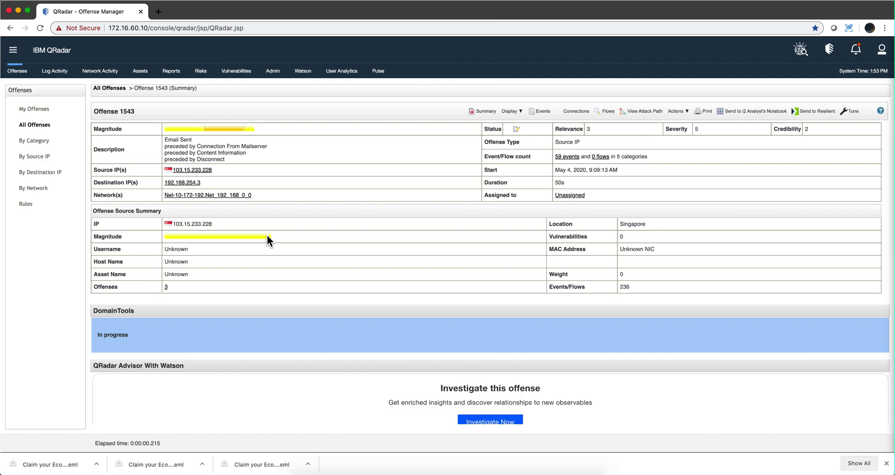
Send offense 1543 to Resilient with the Phishing template, creating incident 2129
mouse_move(267, 241)
left_click(815, 111)
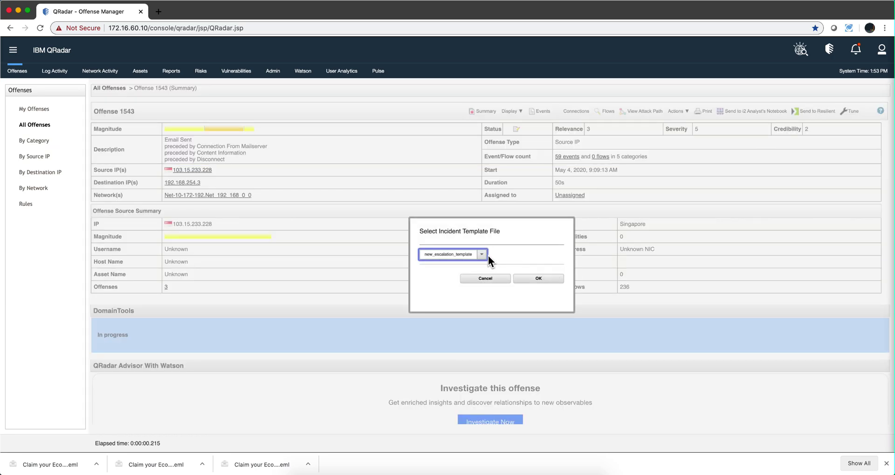
left_click(482, 255)
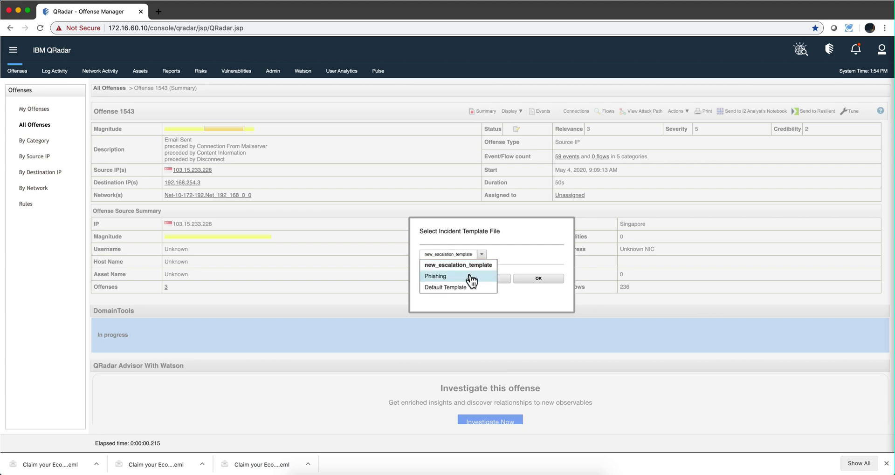
left_click(471, 277)
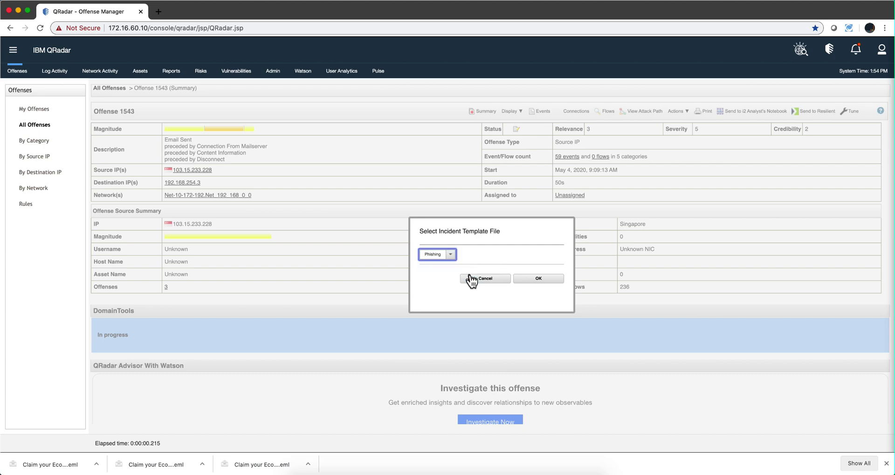
left_click(530, 280)
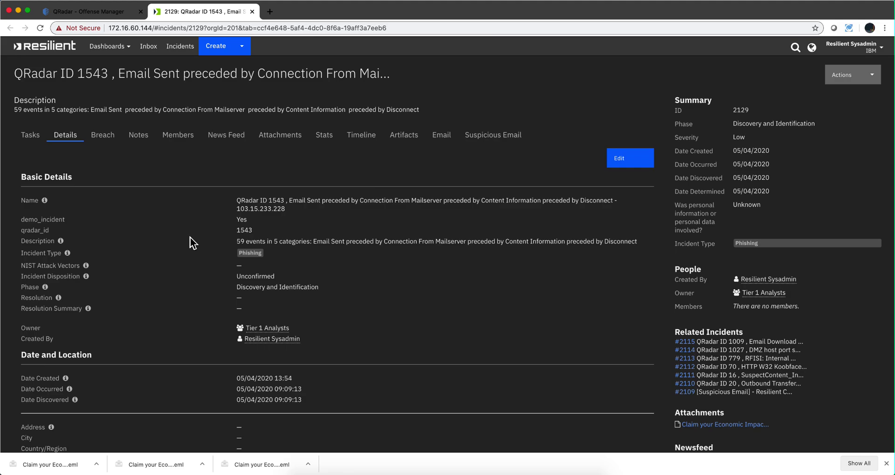
Watch incident 2129's tasks reach 88% complete, then open the Resilient Sysadmin user menu
left_click(30, 137)
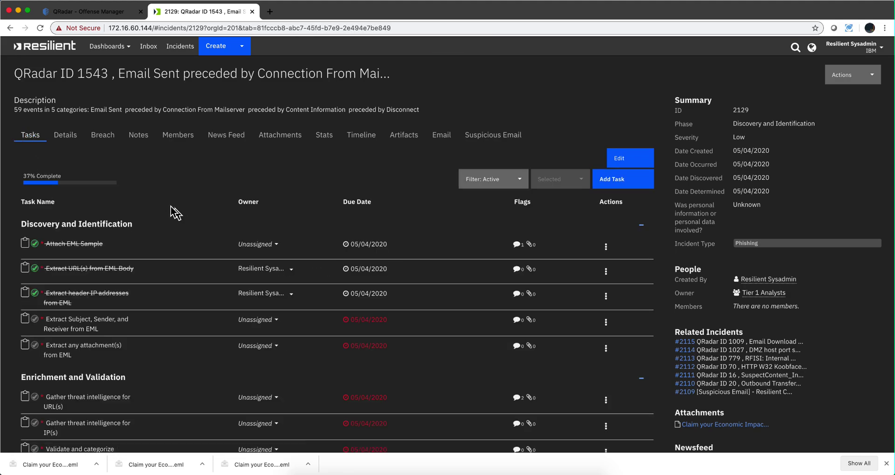
scroll(149, 192, "down", 2)
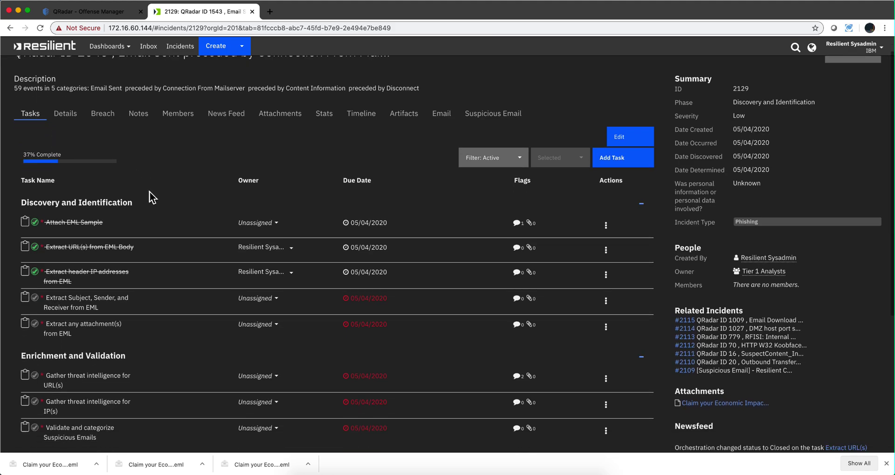
mouse_move(41, 225)
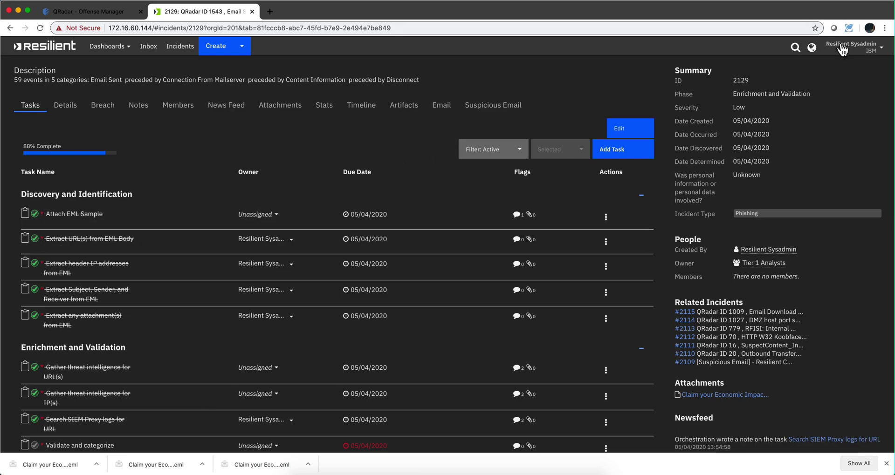
scroll(849, 70, "up", 1)
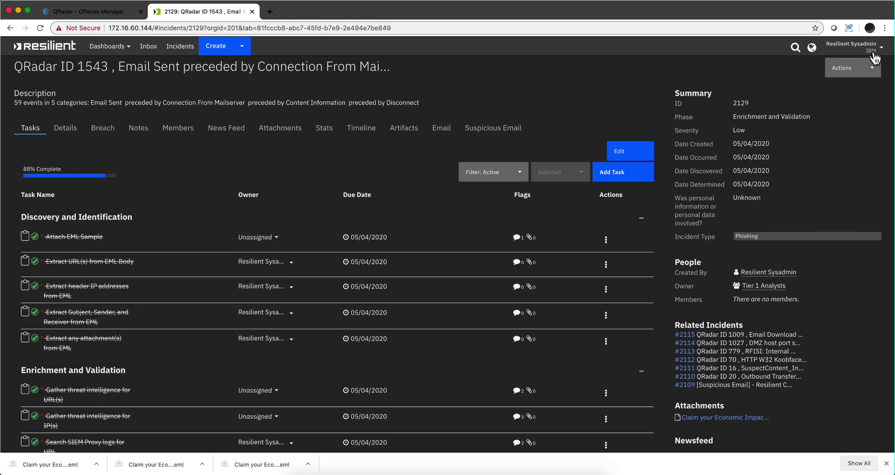
left_click(874, 60)
Search the Customization Settings workflows for 'sop' and open SOP: Phishing
left_click(833, 80)
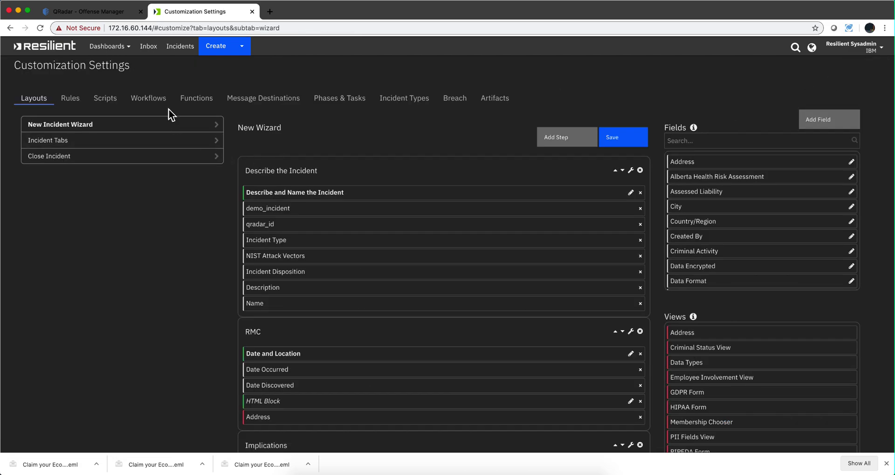
left_click(151, 100)
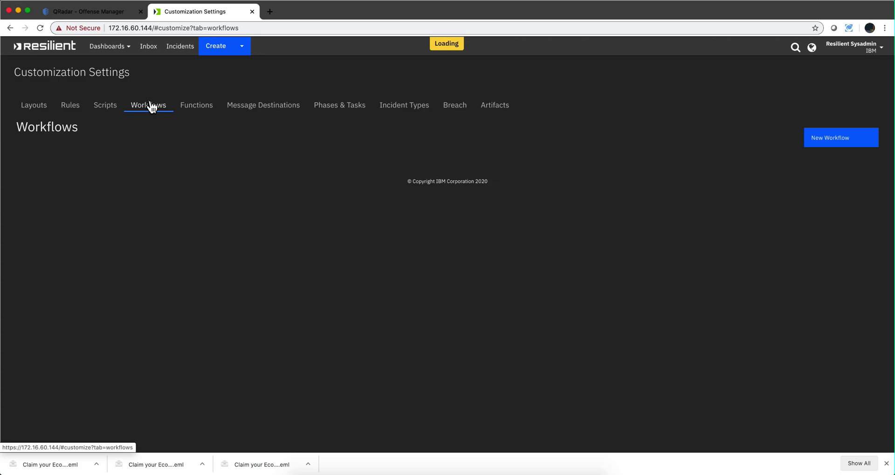
left_click(76, 164)
type("sop")
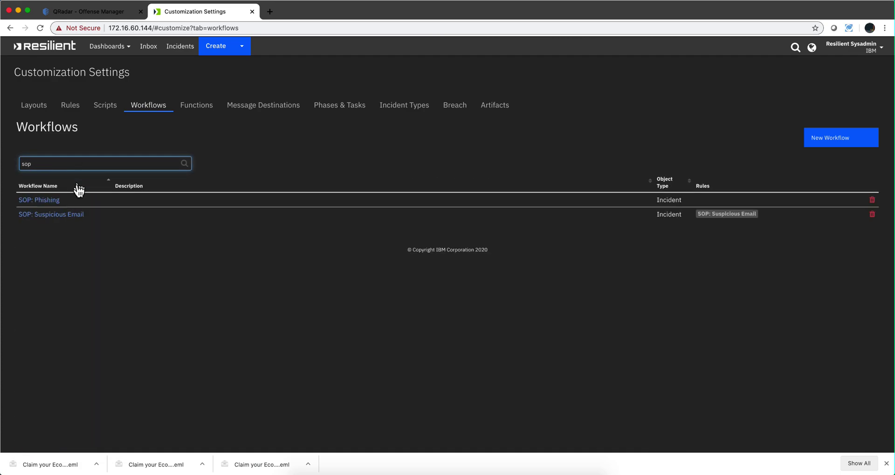
left_click(51, 201)
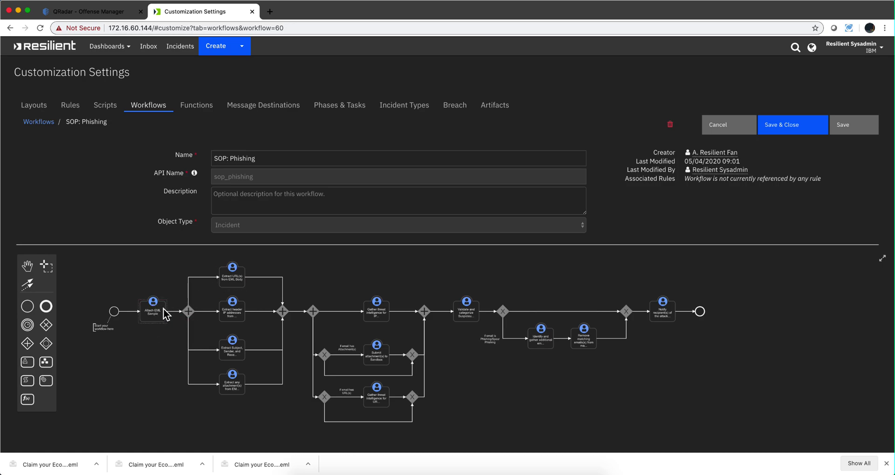
Zoom into the SOP: Phishing diagram to review its steps
scroll(164, 315, "up", 3)
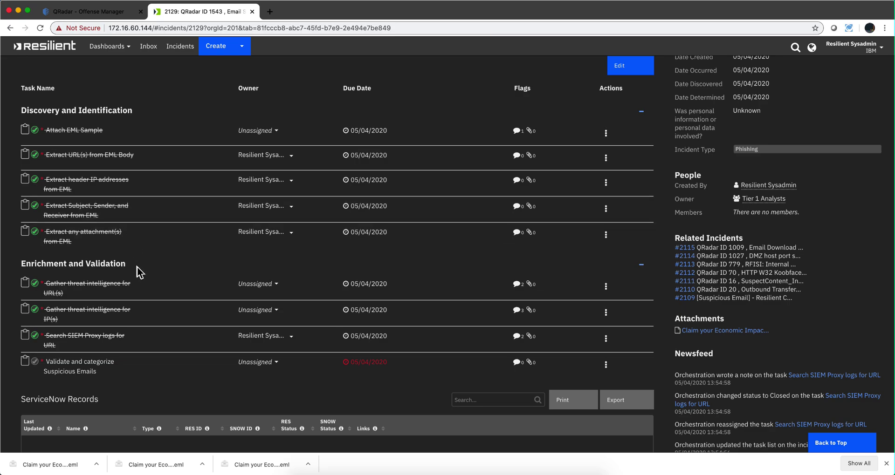
Scroll back to the top of incident 2129's task list, now at 88% complete
mouse_move(129, 298)
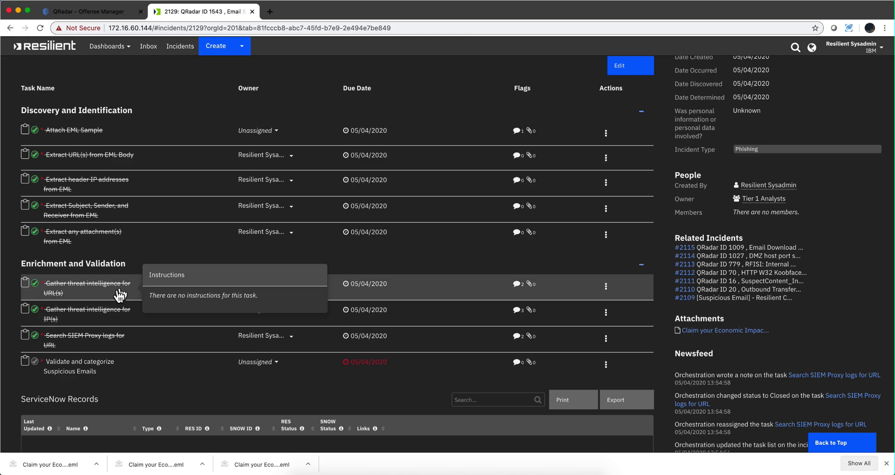
mouse_move(110, 326)
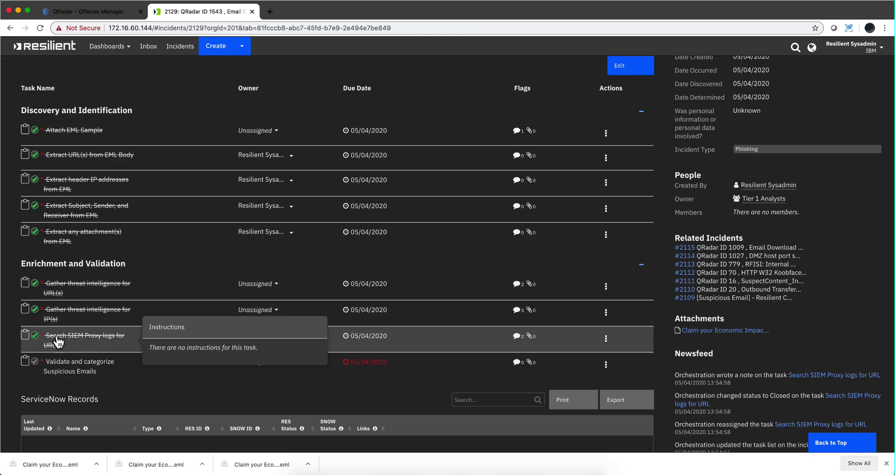
mouse_move(117, 350)
scroll(123, 341, "up", 3)
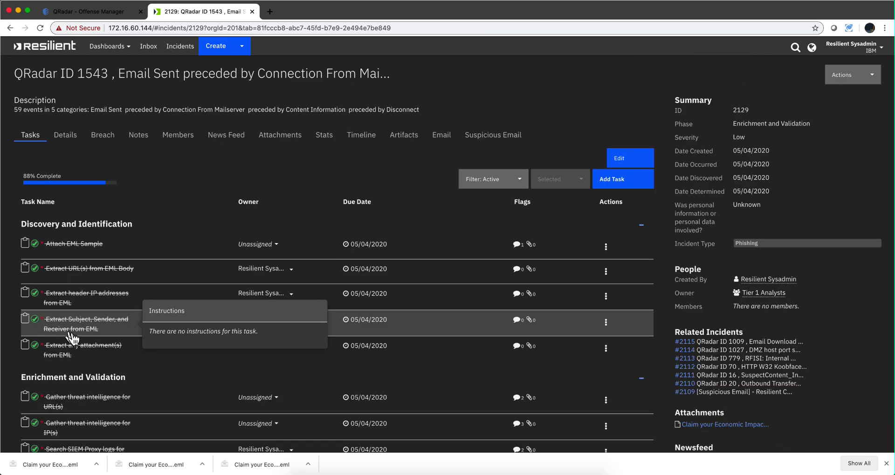
Review the Extract Subject, Sender, and Receiver task, then open Search SIEM Proxy logs for URL
left_click(77, 322)
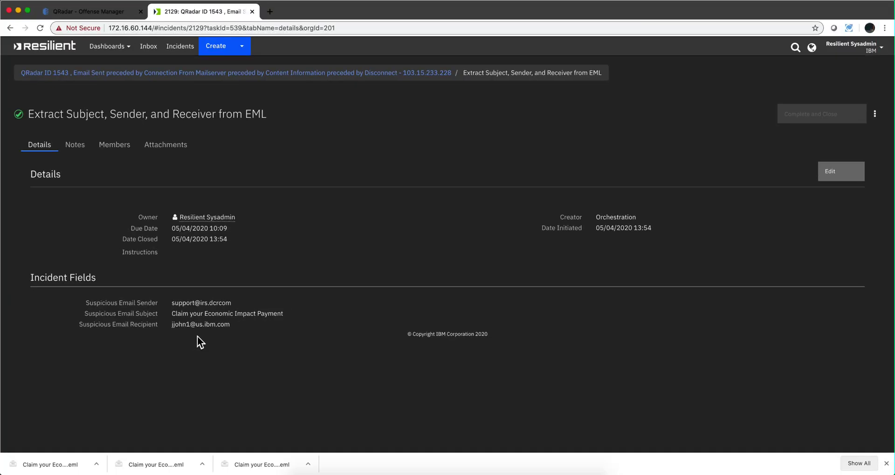
left_click(51, 82)
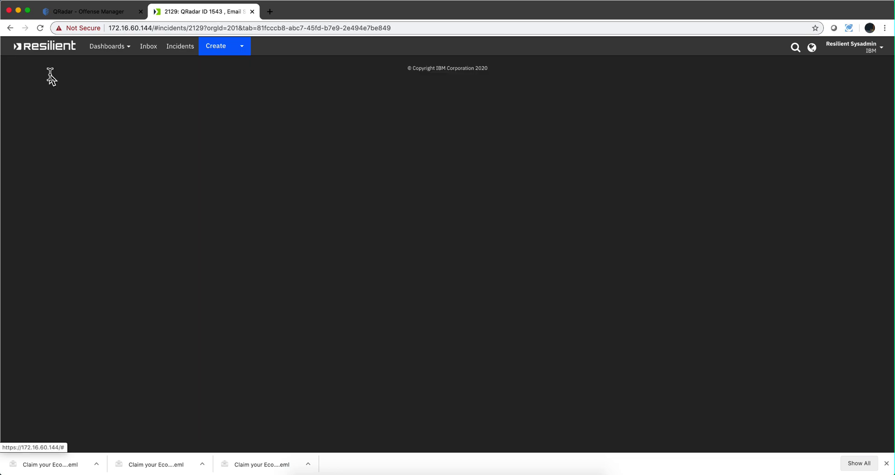
scroll(62, 254, "down", 2)
scroll(62, 255, "down", 2)
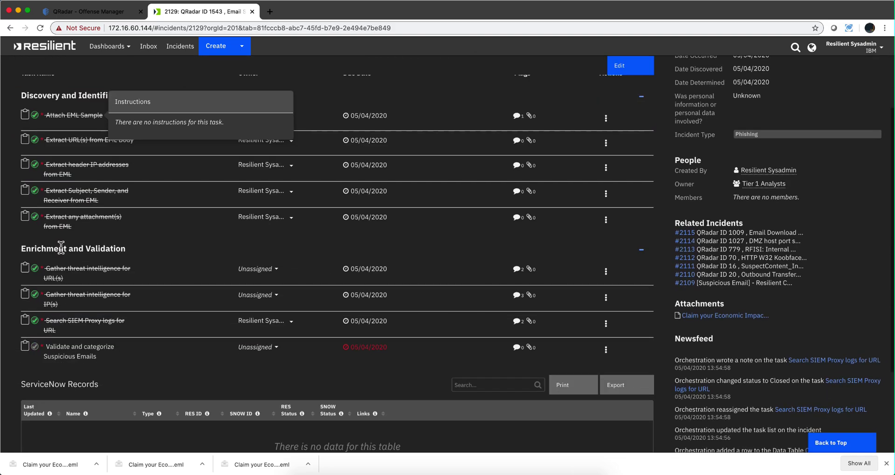
left_click(95, 330)
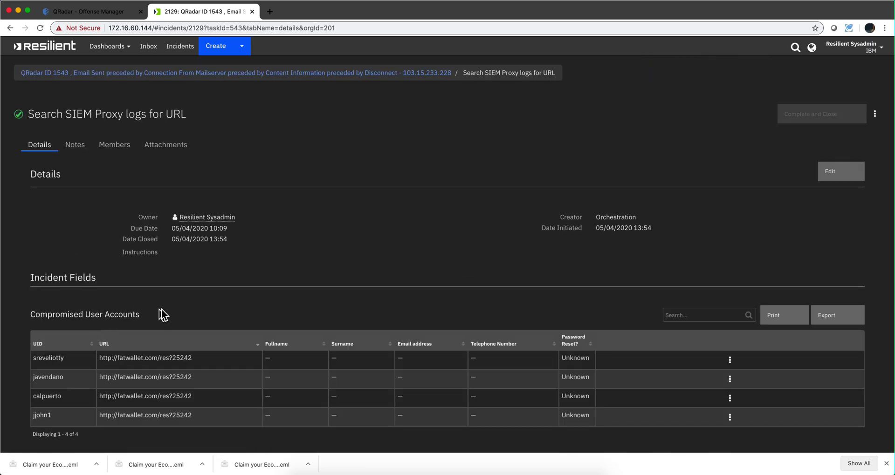
scroll(161, 309, "down", 1)
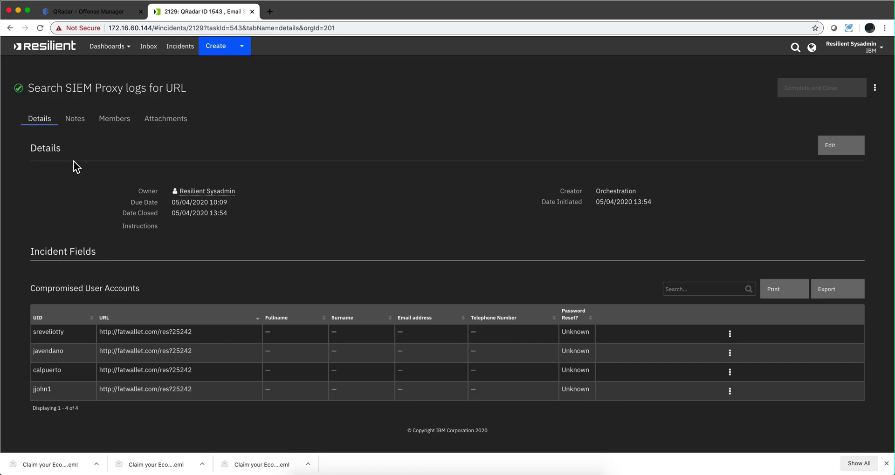
Go back to the tasks and review the Validate and categorize Suspicious Emails instructions
key("super+bracketleft")
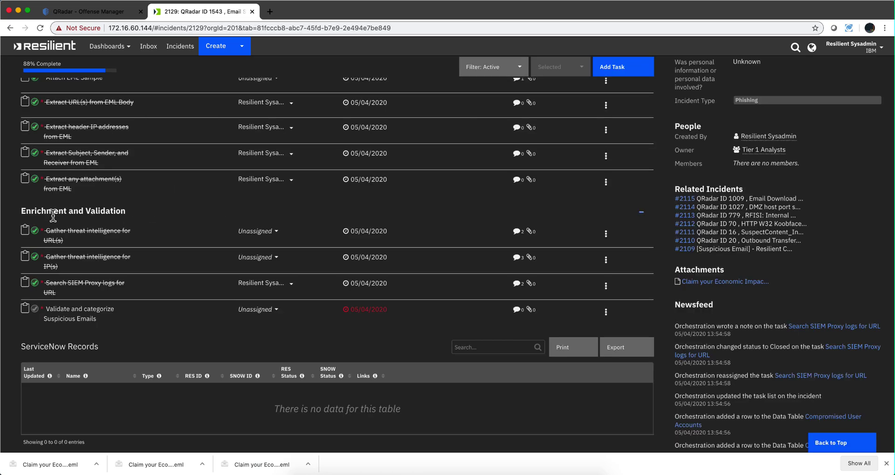
mouse_move(95, 315)
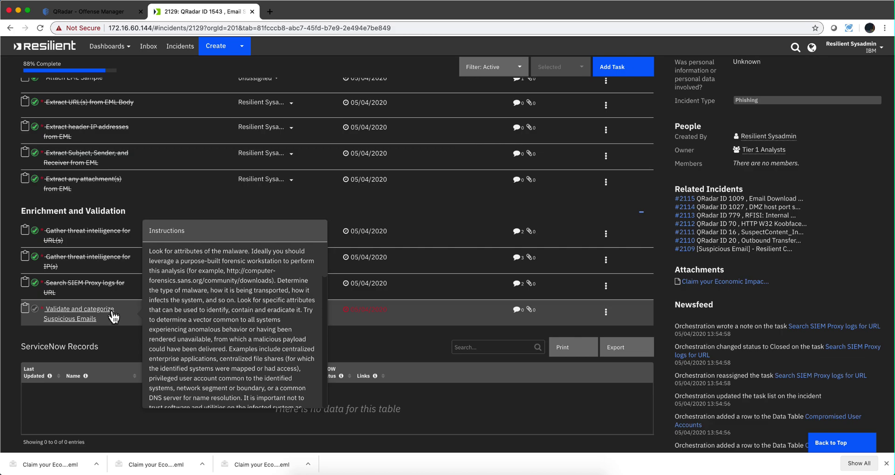
left_click(92, 313)
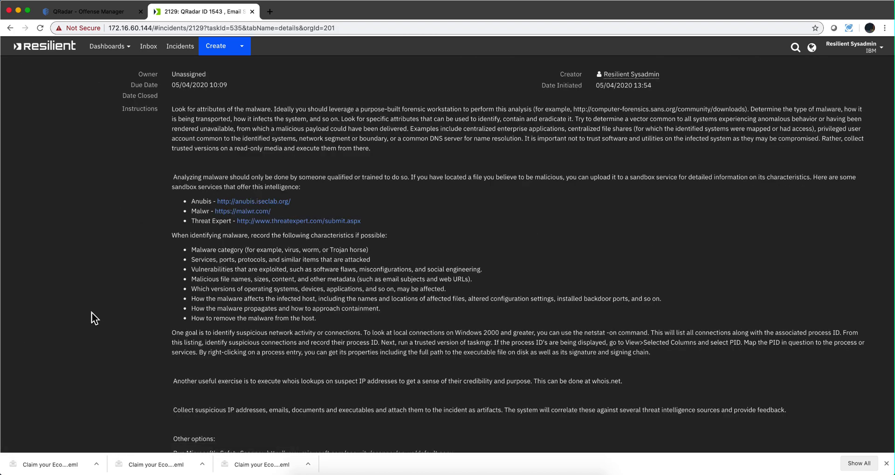
scroll(269, 256, "down", 5)
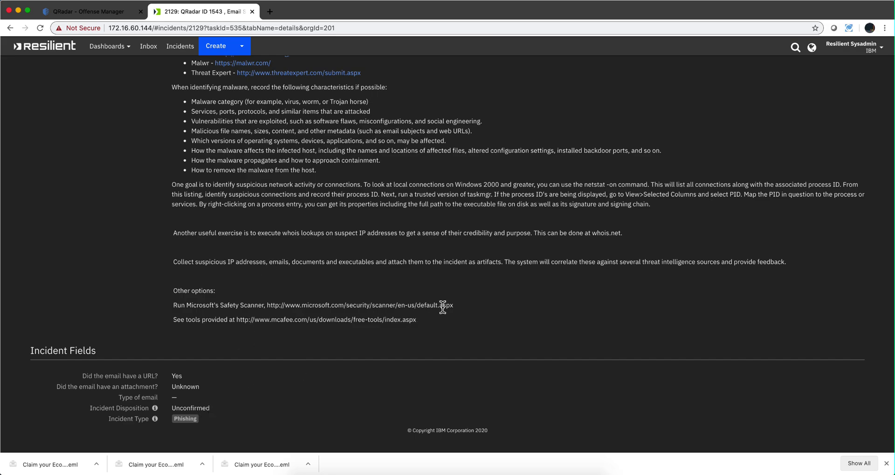
scroll(443, 306, "up", 5)
scroll(447, 306, "up", 3)
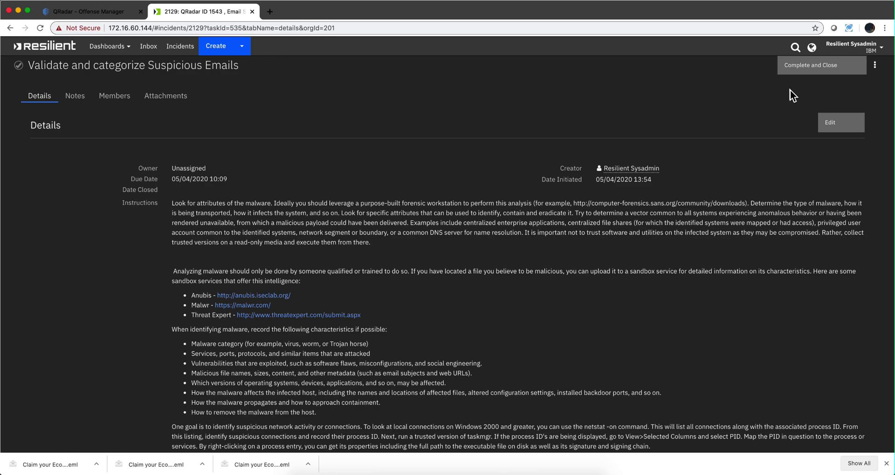
scroll(790, 90, "up", 2)
Set Type of email to Phishing, save the task, and mark it complete and closed
left_click(840, 176)
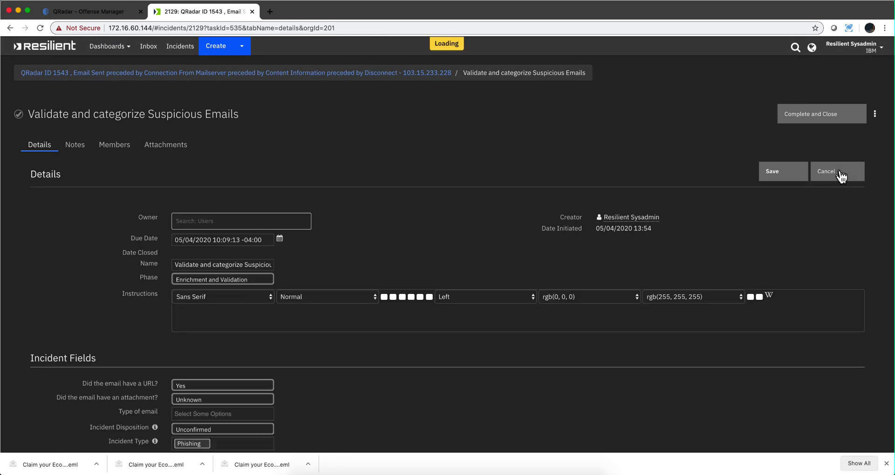
scroll(626, 131, "down", 3)
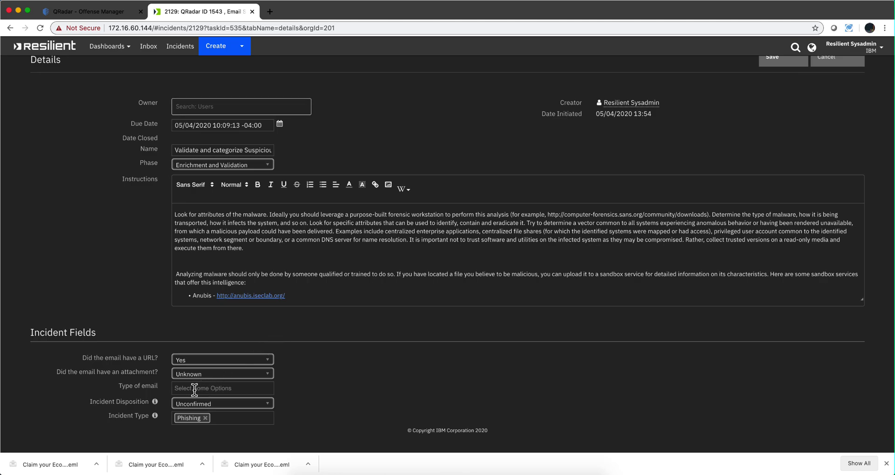
left_click(193, 389)
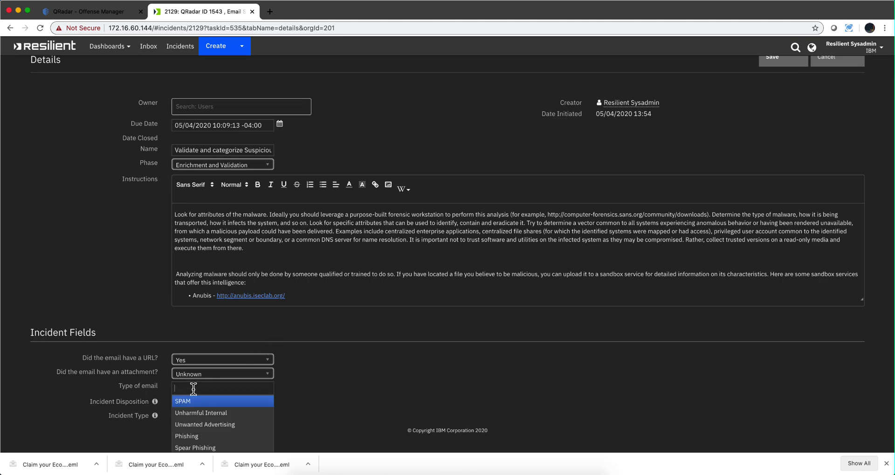
left_click(191, 437)
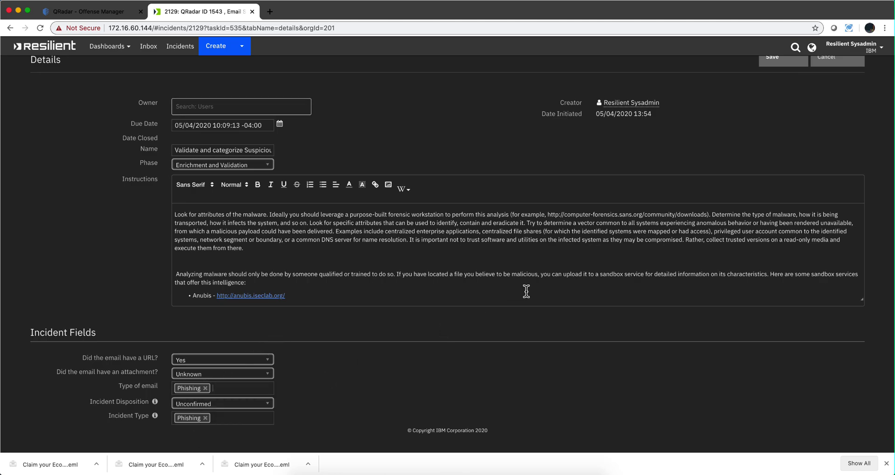
scroll(526, 291, "up", 3)
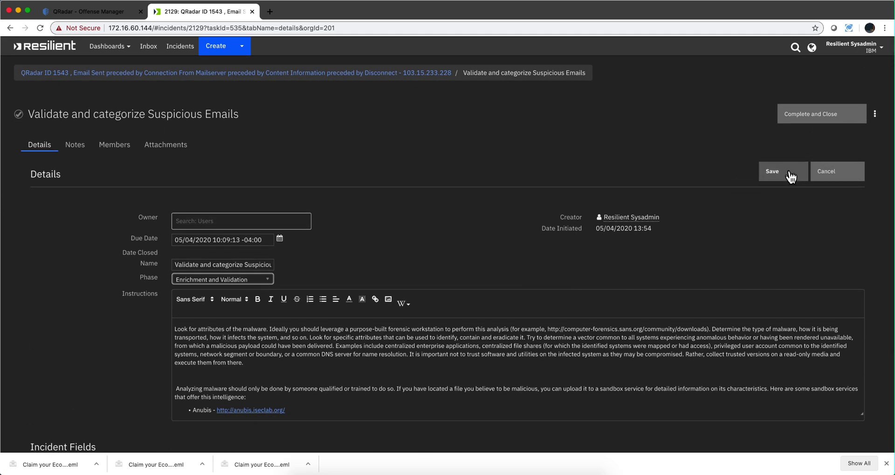
left_click(791, 176)
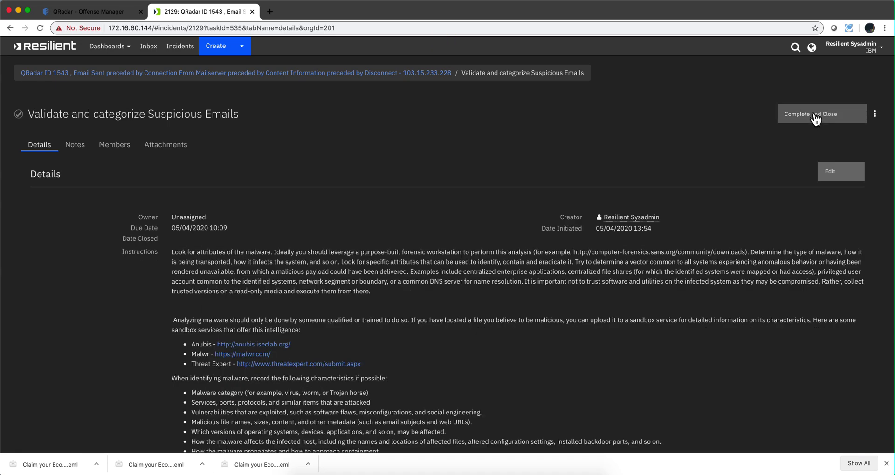
left_click(815, 119)
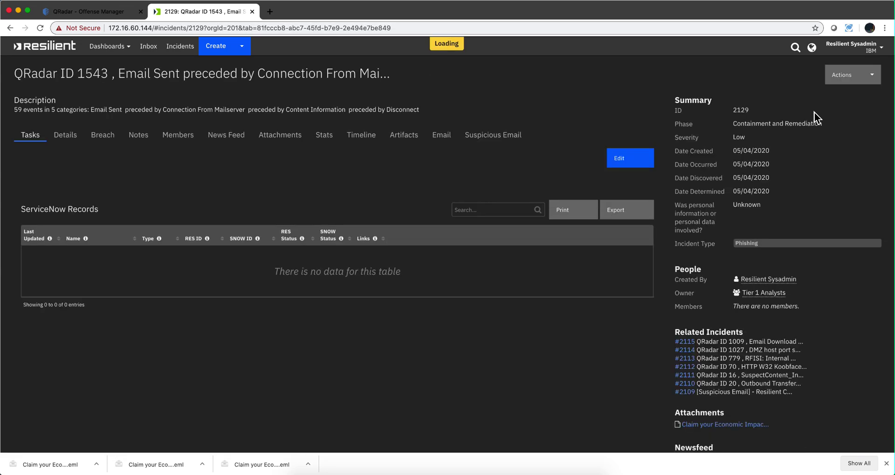
Scroll to the Containment and Remediation tasks and check their instructions as orchestration closes them
scroll(126, 201, "down", 5)
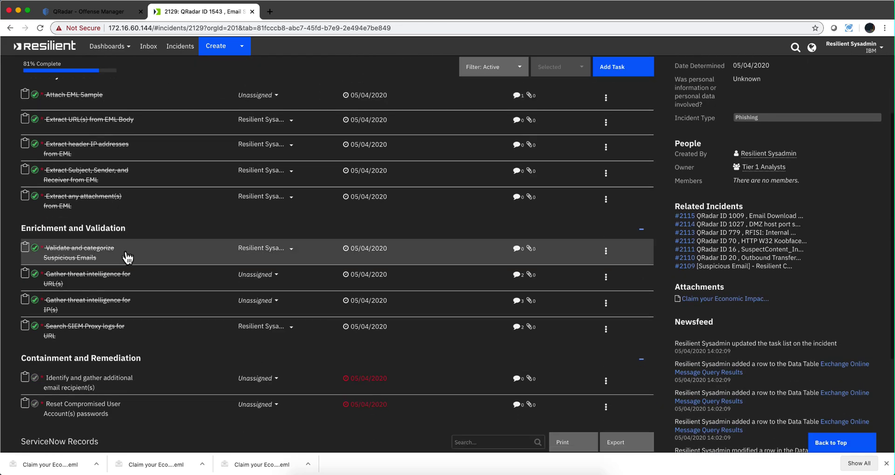
scroll(126, 258, "down", 1)
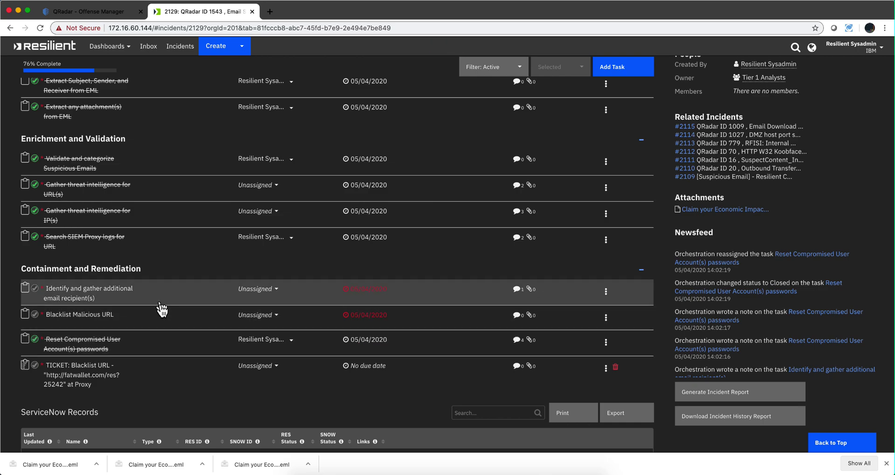
mouse_move(78, 357)
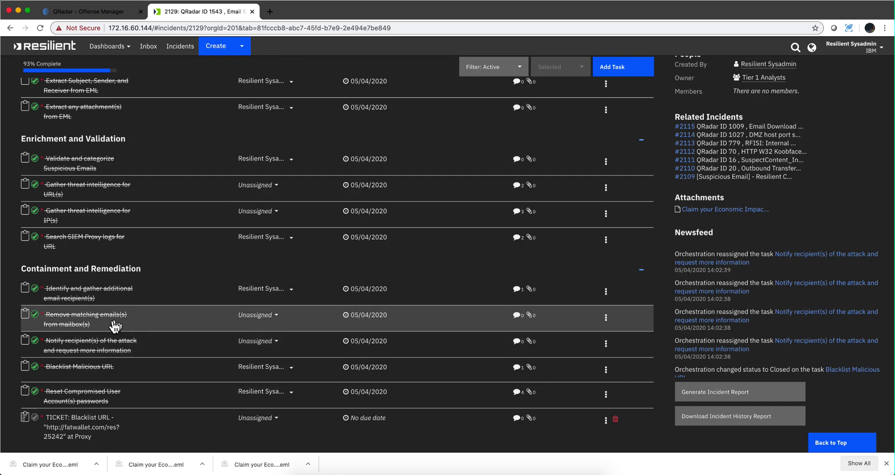
mouse_move(84, 329)
mouse_move(117, 326)
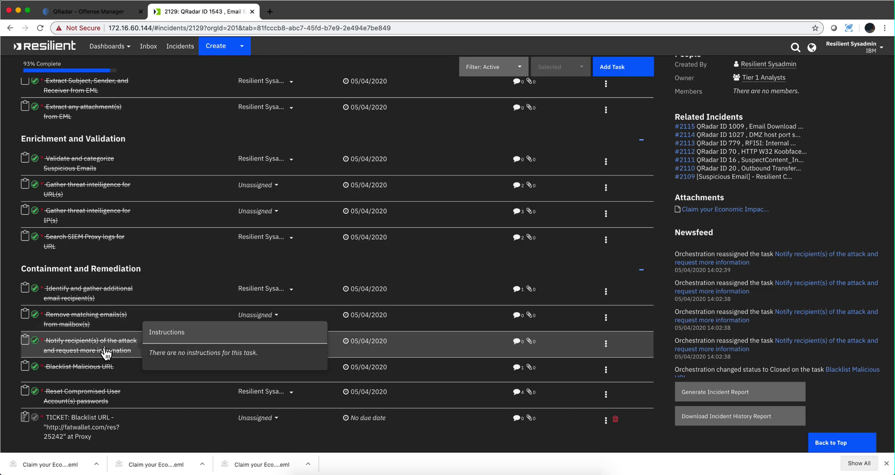
mouse_move(97, 375)
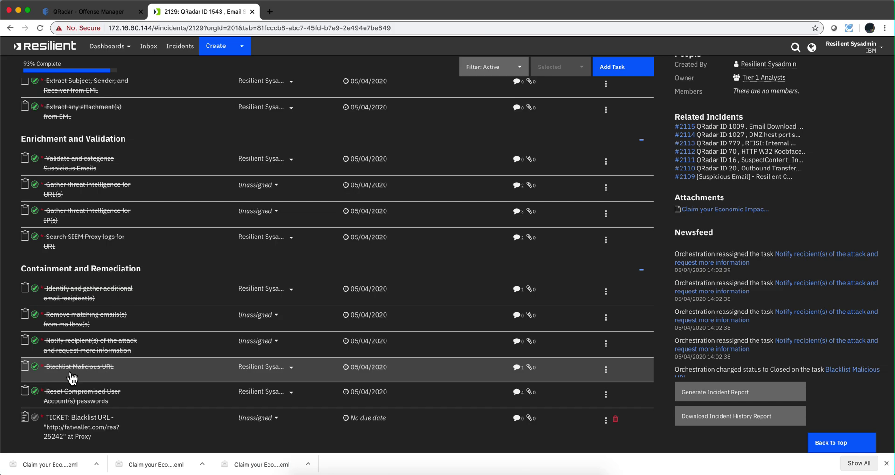
scroll(113, 359, "up", 5)
scroll(113, 359, "down", 1)
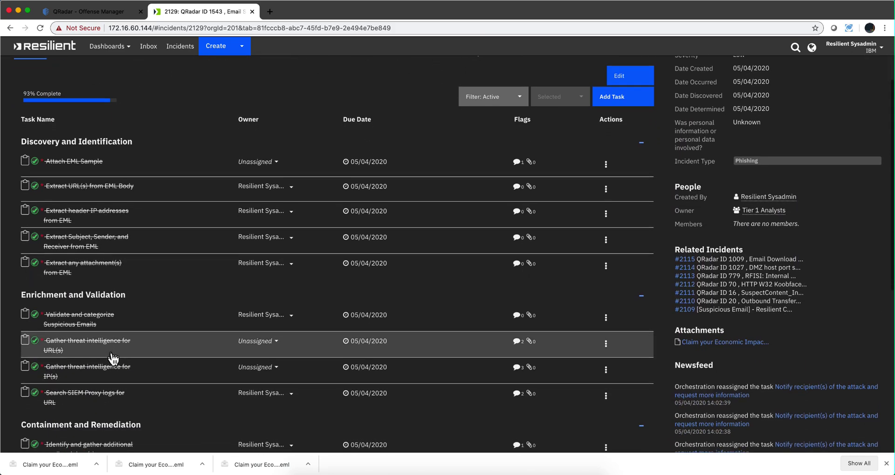
scroll(113, 359, "down", 3)
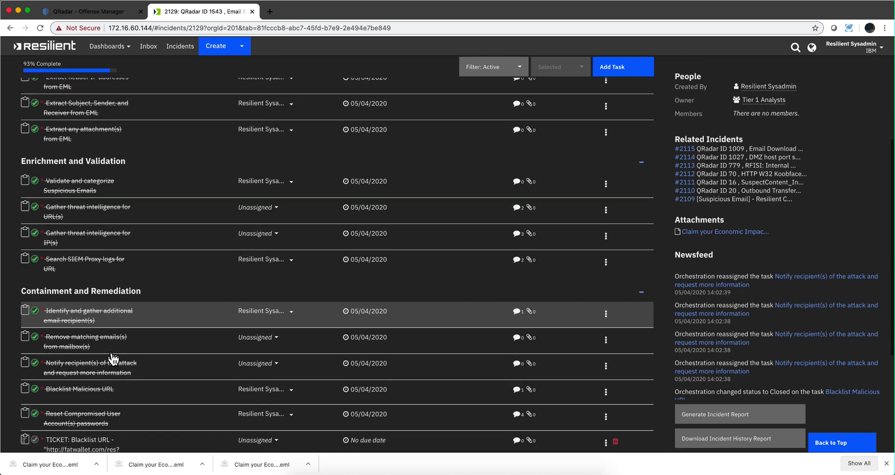
left_click(85, 337)
scroll(132, 325, "down", 2)
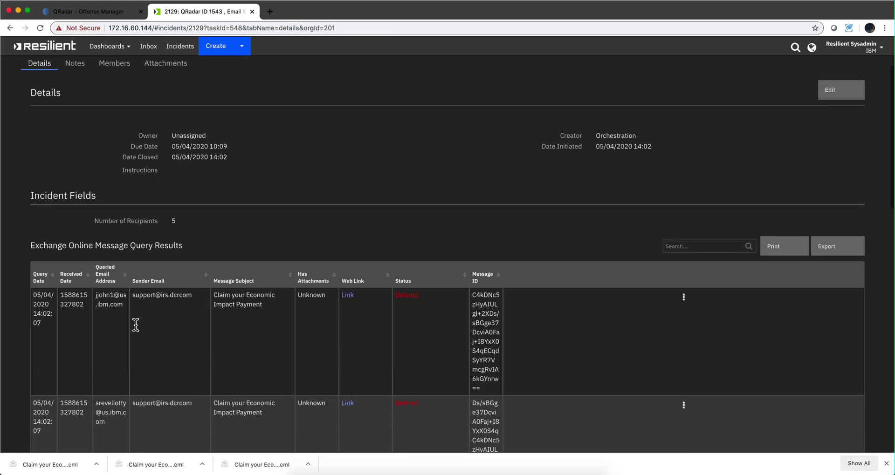
scroll(136, 325, "down", 1)
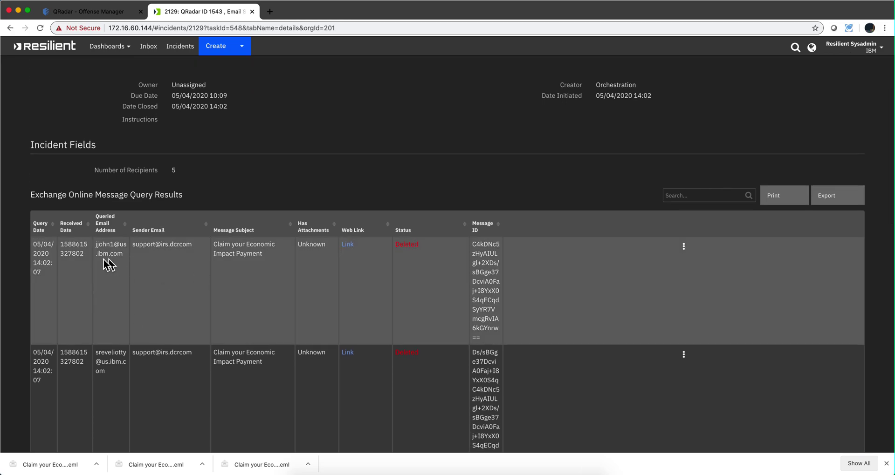
scroll(105, 303, "down", 5)
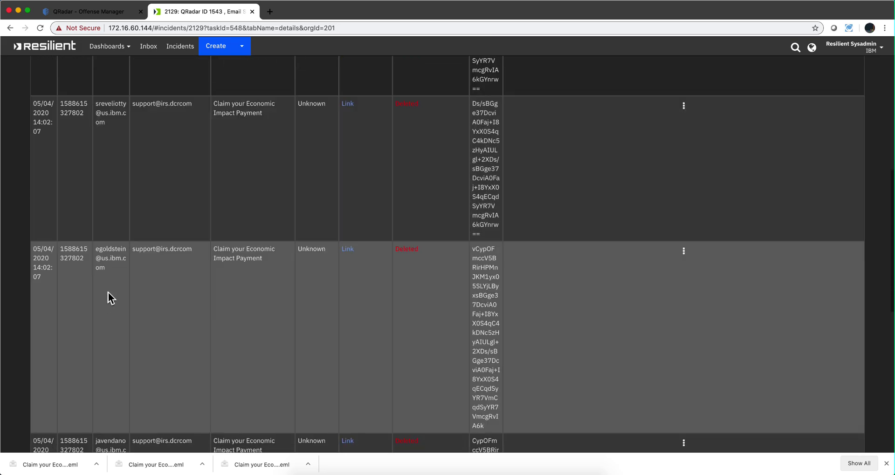
scroll(110, 289, "down", 5)
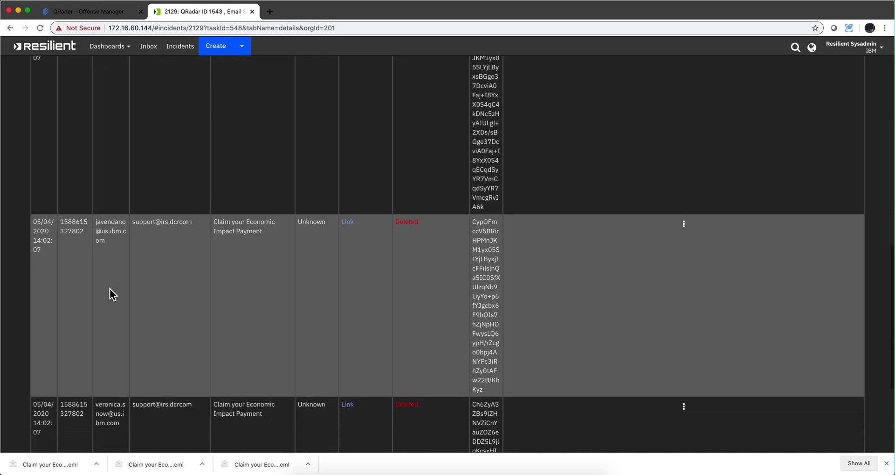
scroll(109, 289, "down", 4)
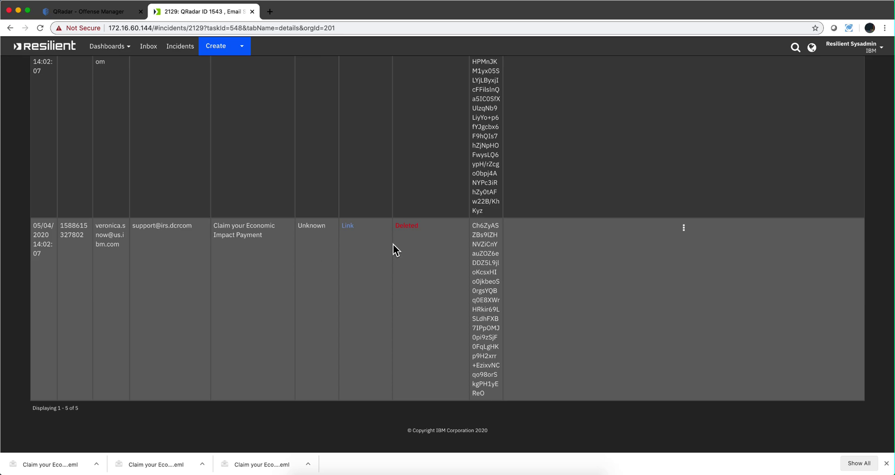
scroll(205, 228, "up", 20)
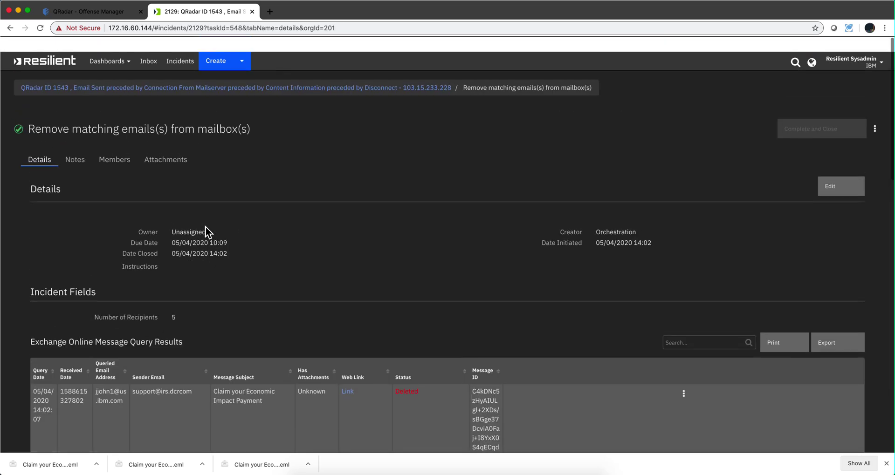
Return to incident 2129 via the QRadar ID 1543 breadcrumb and scroll to Containment and Remediation tasks
left_click(57, 74)
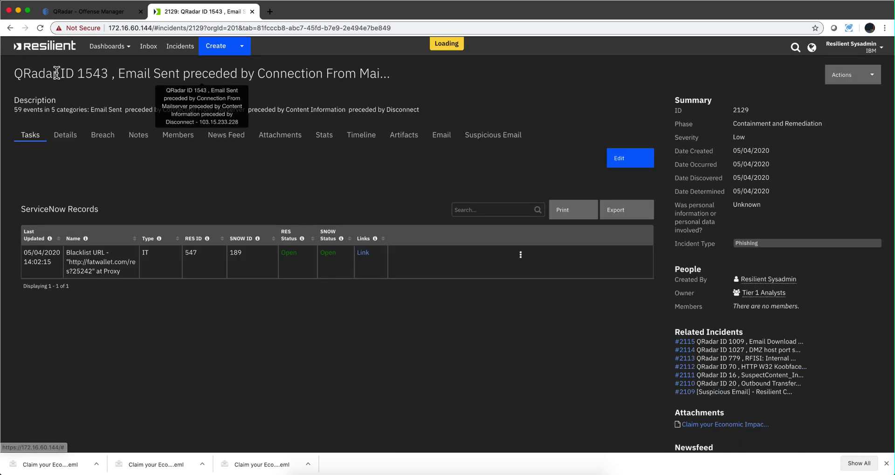
scroll(54, 235, "down", 5)
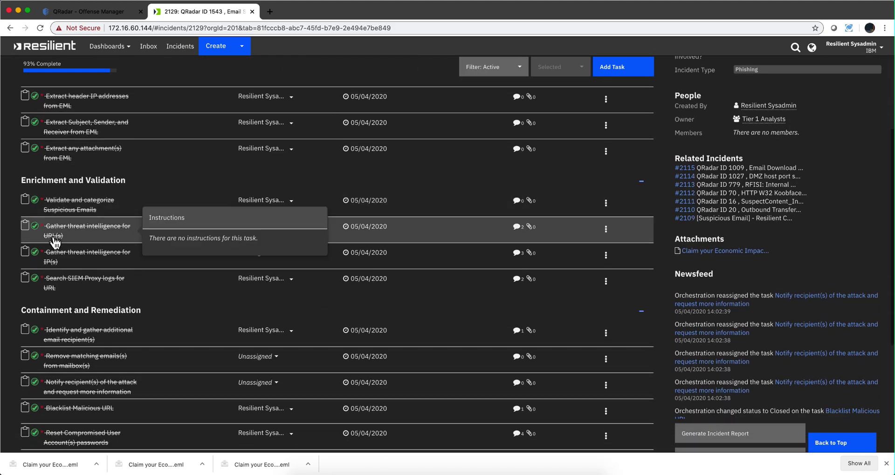
scroll(55, 241, "down", 3)
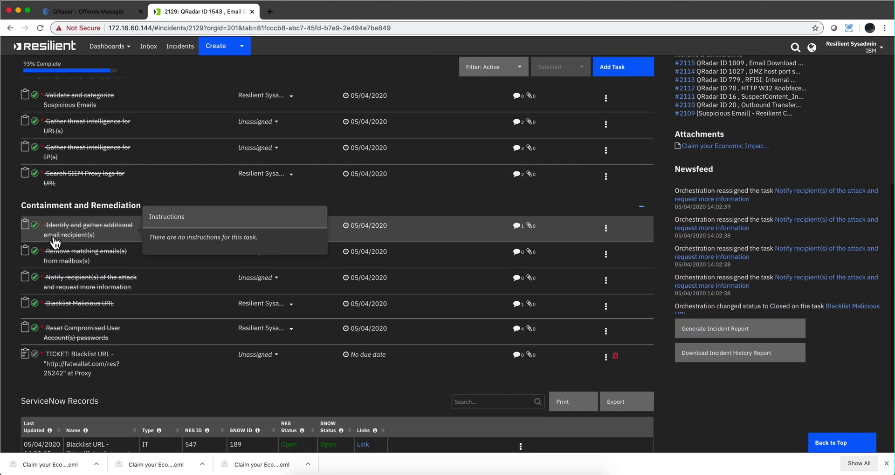
scroll(55, 242, "down", 1)
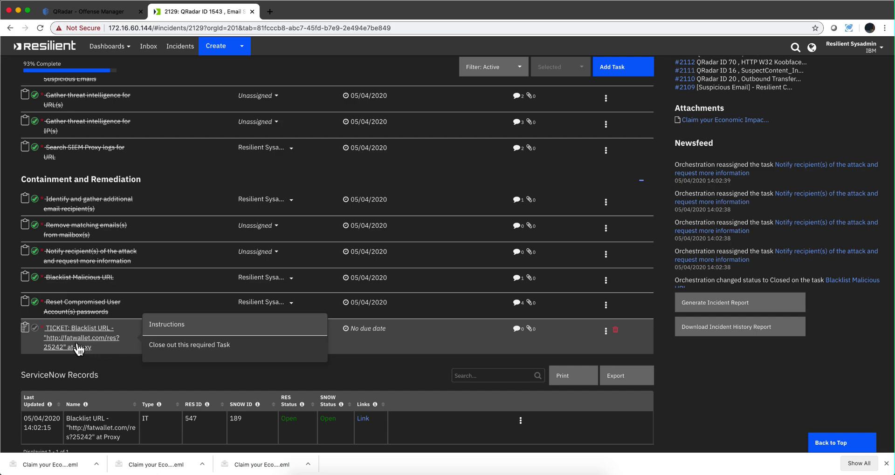
mouse_move(76, 347)
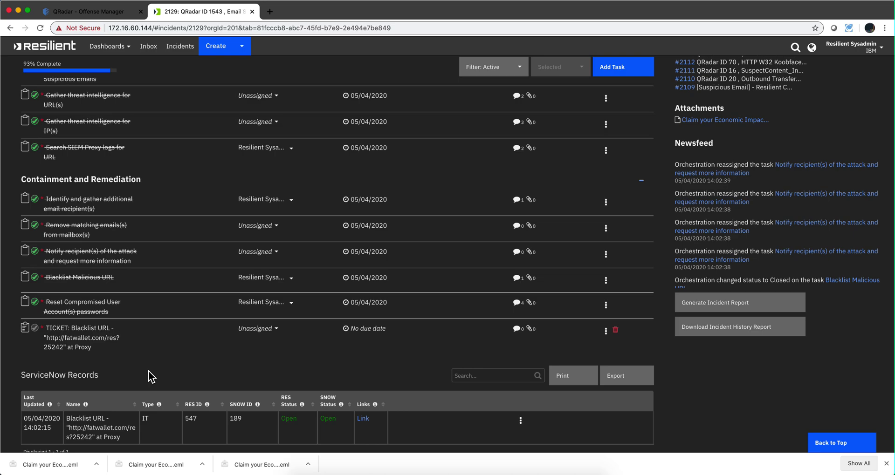
Mark the TICKET: Blacklist URL task complete, bringing incident 2129 to 100%
left_click(35, 329)
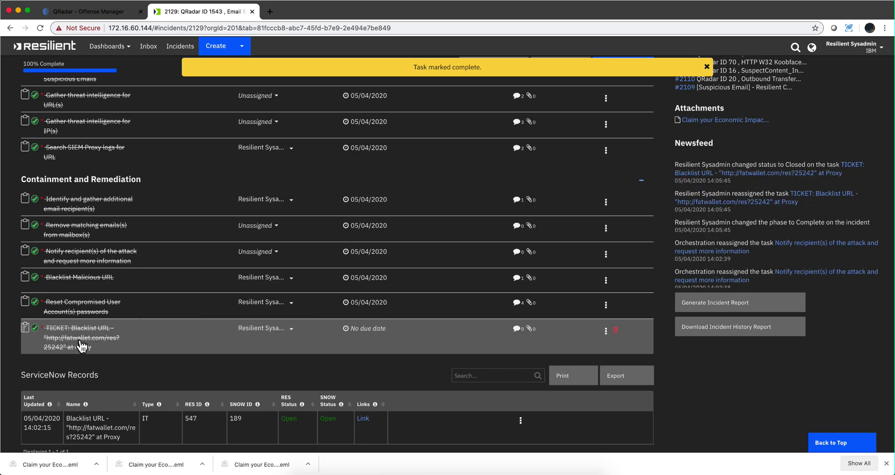
scroll(203, 373, "up", 7)
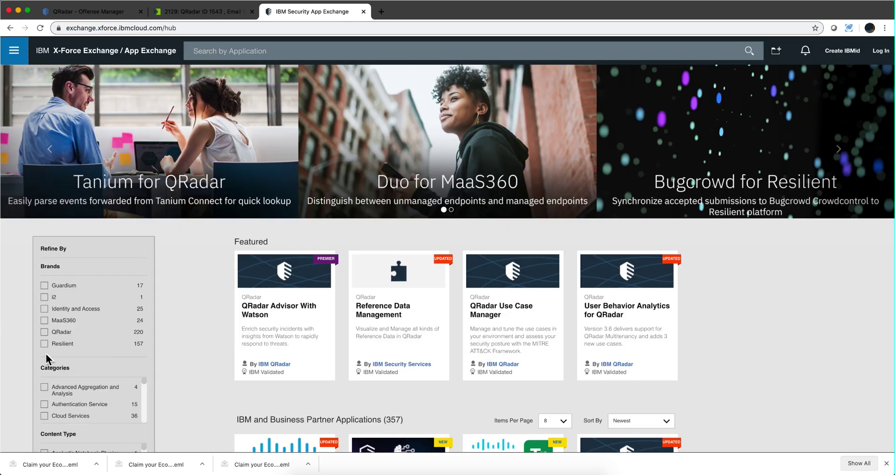
Filter the catalogue to the Resilient brand and search for 'exchange'
left_click(45, 343)
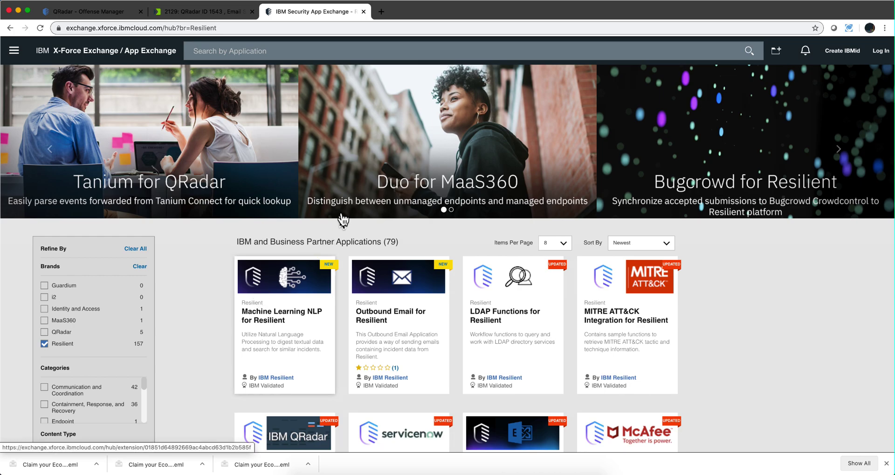
left_click(294, 51)
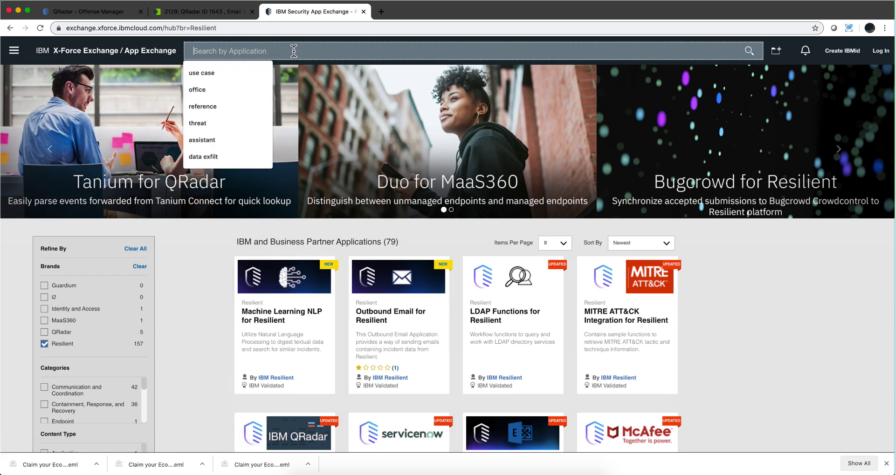
type("exchange")
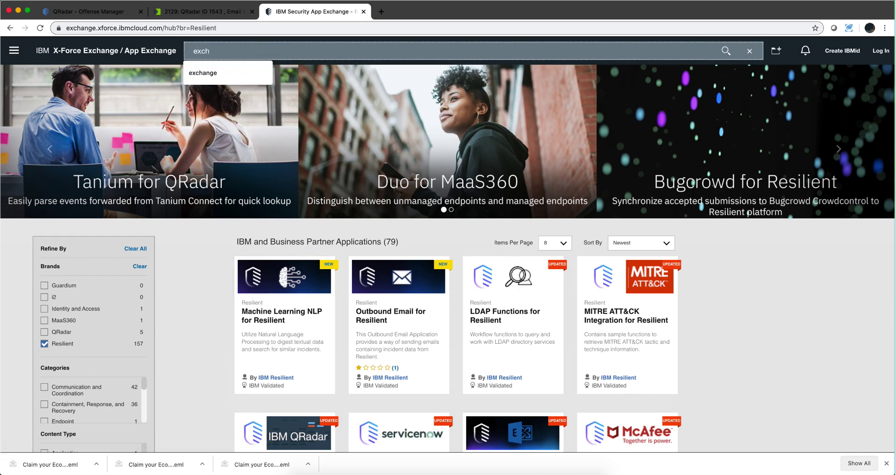
left_click(260, 76)
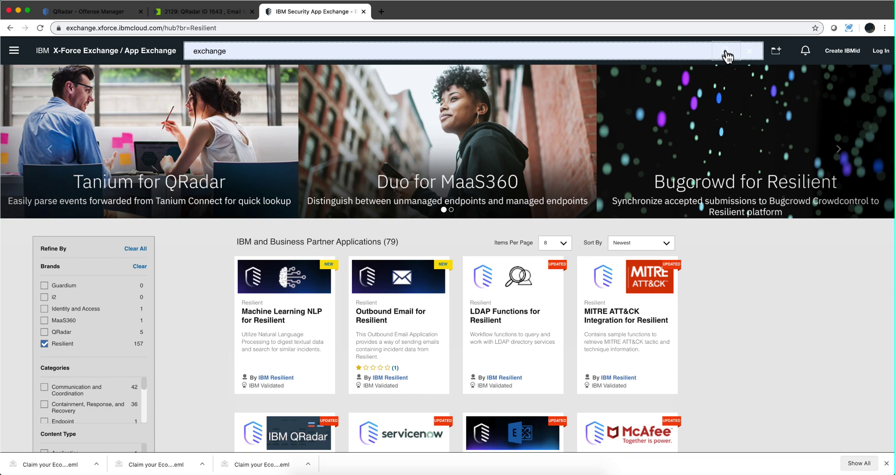
left_click(725, 51)
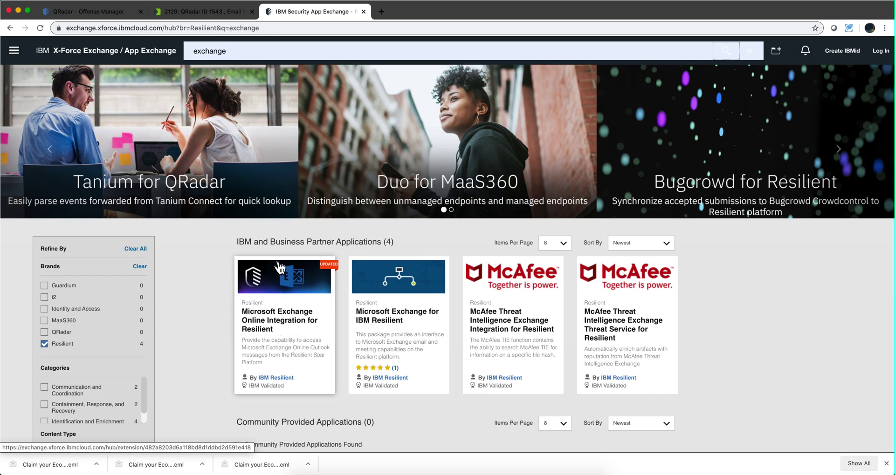
left_click_drag(224, 44, 168, 52)
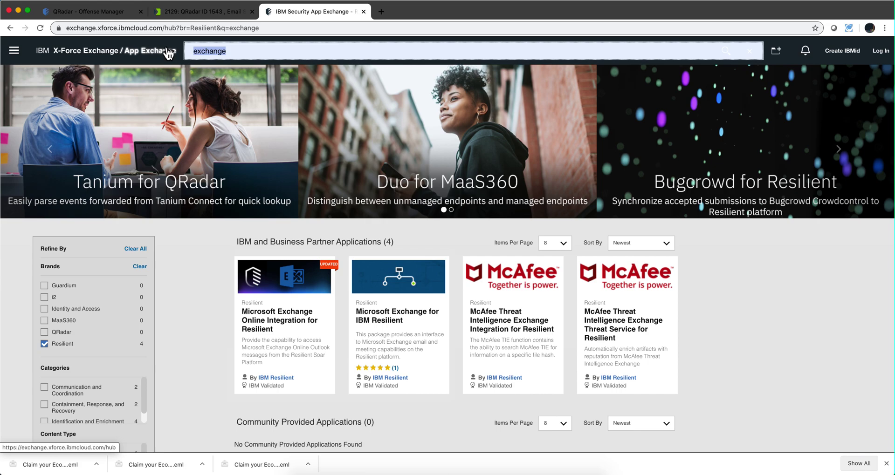
Search the catalogue for 'urlsca' and browse the URLScan results
type("url")
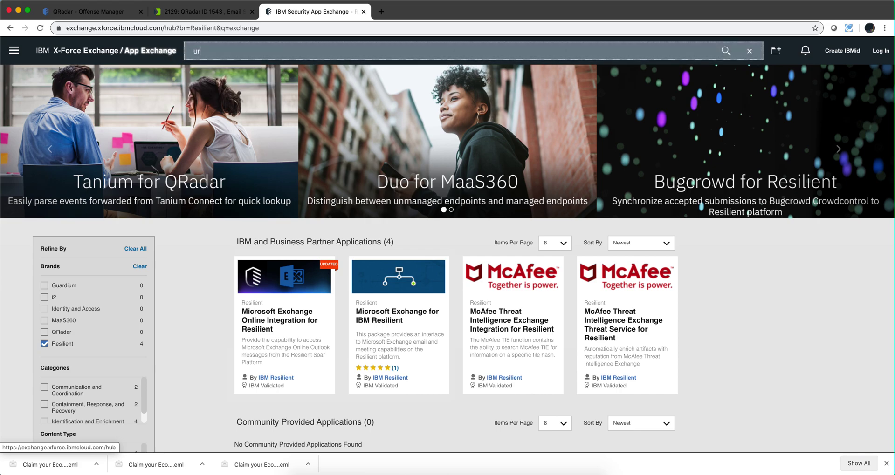
type("sca")
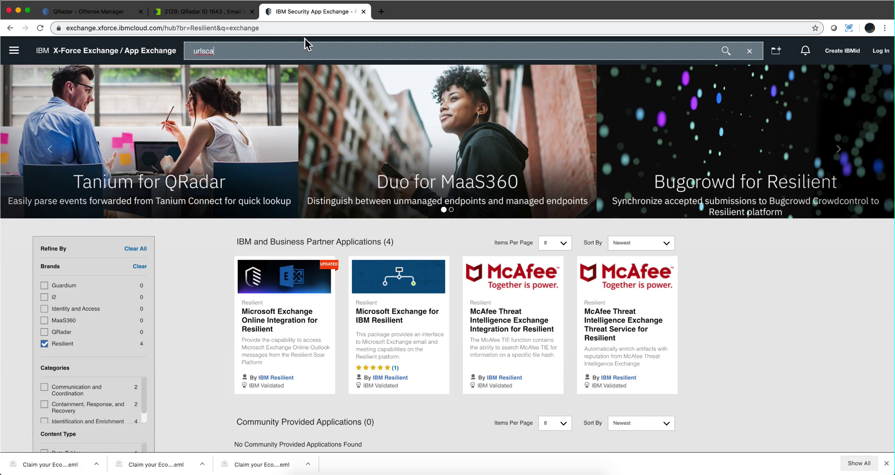
key("Return")
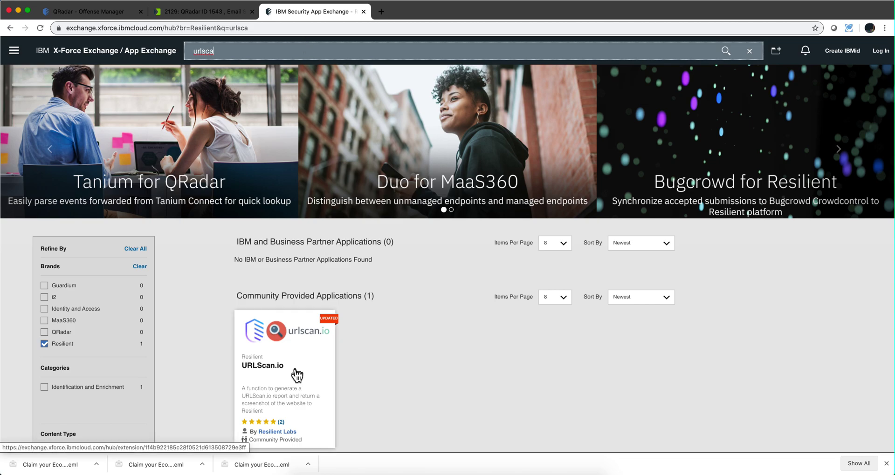
scroll(304, 373, "down", 1)
scroll(304, 373, "down", 2)
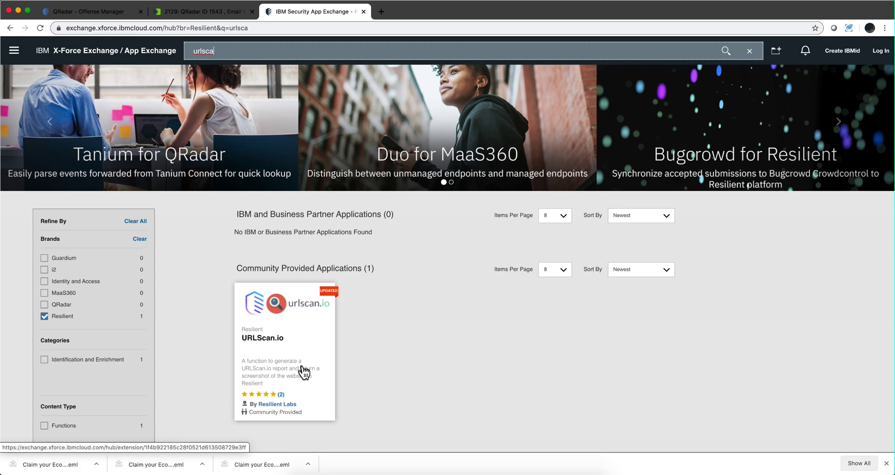
scroll(304, 372, "up", 3)
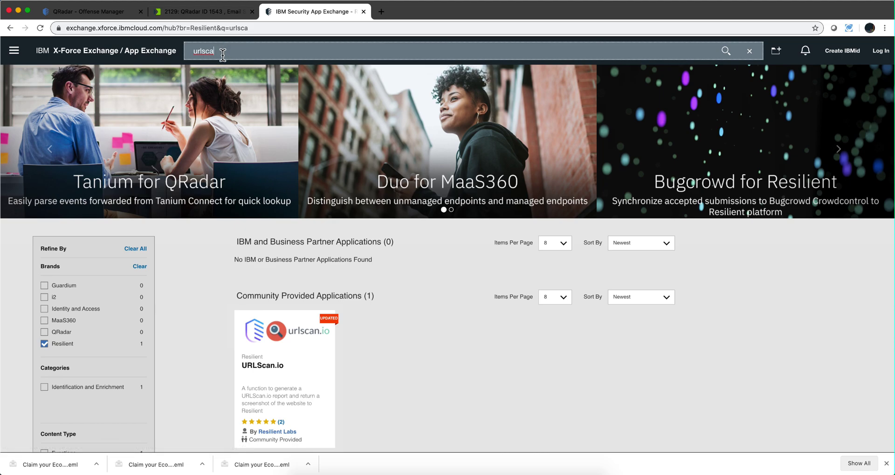
Replace the search term with 'outboun' to find Outbound Email for Resilient
left_click_drag(222, 55, 177, 56)
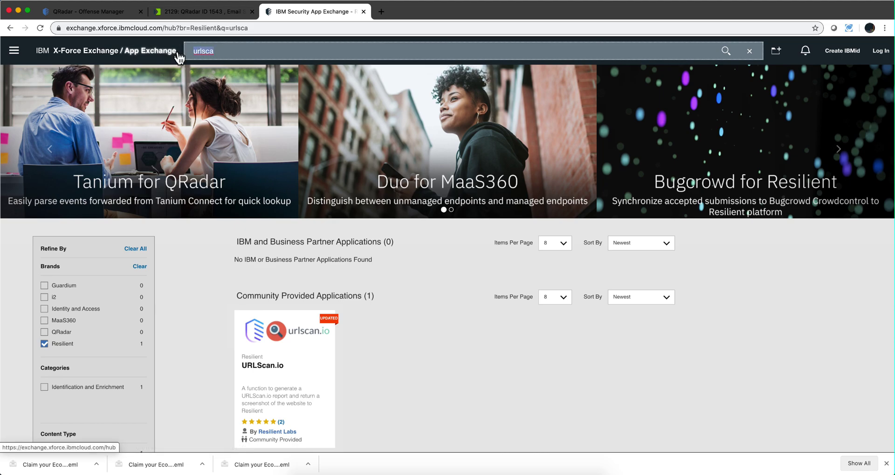
type("ou")
type("tboun")
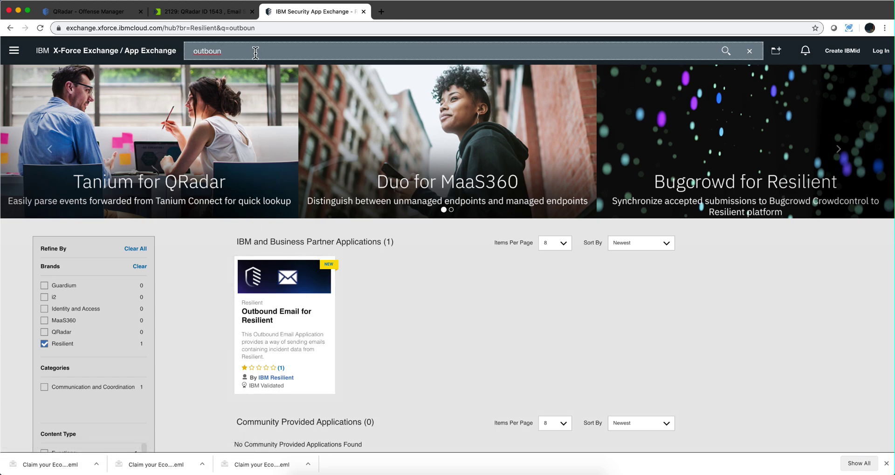
Replace the search term with 'service'
left_click_drag(245, 52, 185, 51)
type("service")
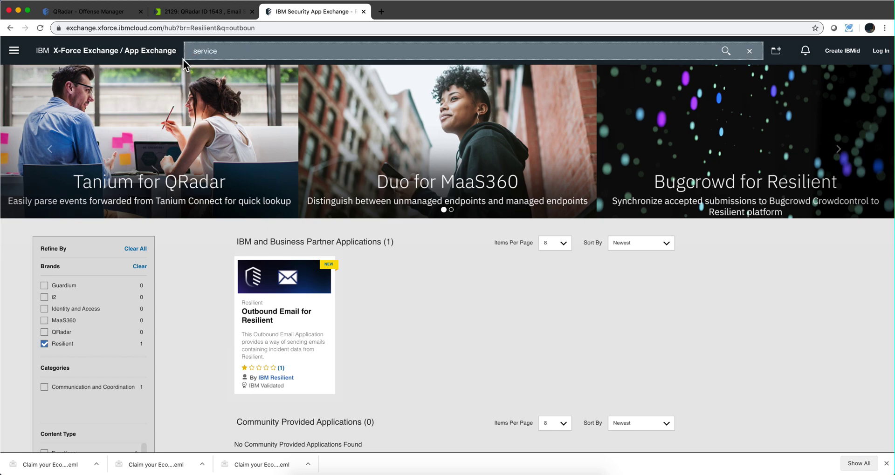